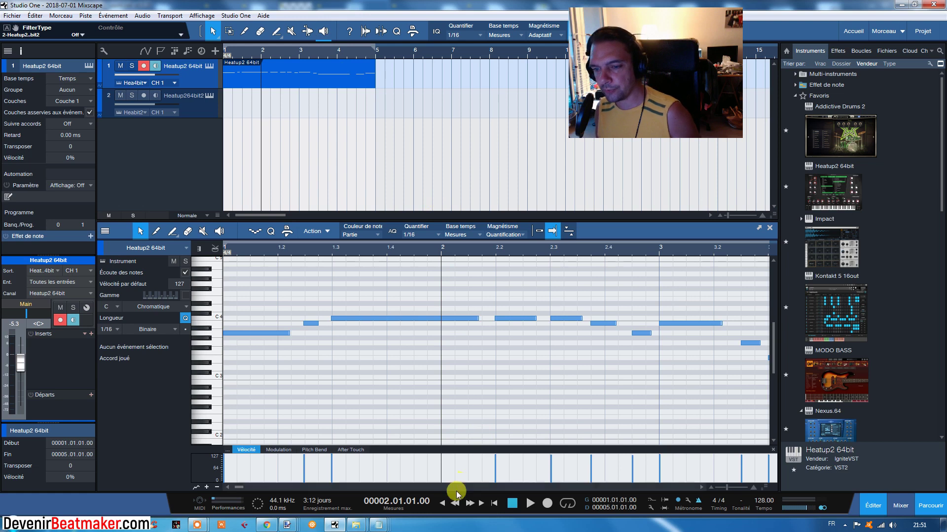
Play back the existing Heatup2 64bit melody on track 1 from the beginning
left_click(513, 503)
left_click(530, 504)
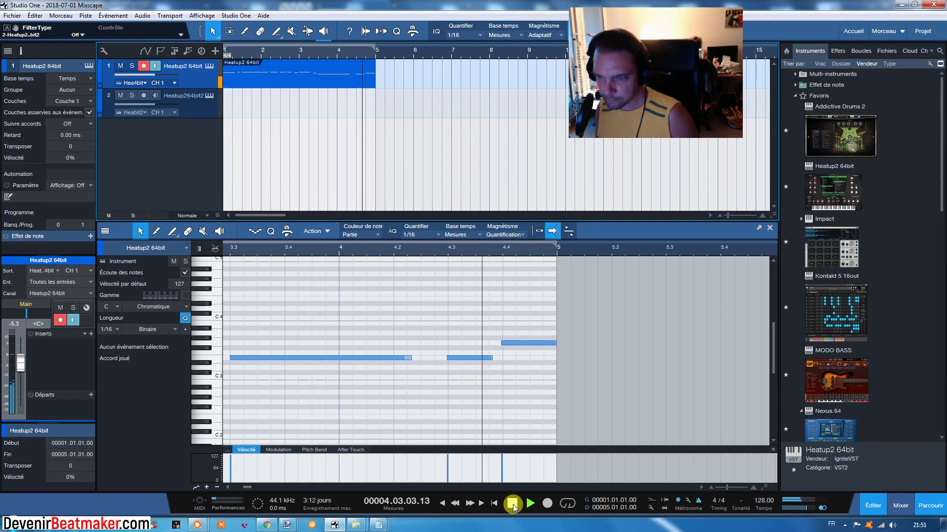
left_click(512, 505)
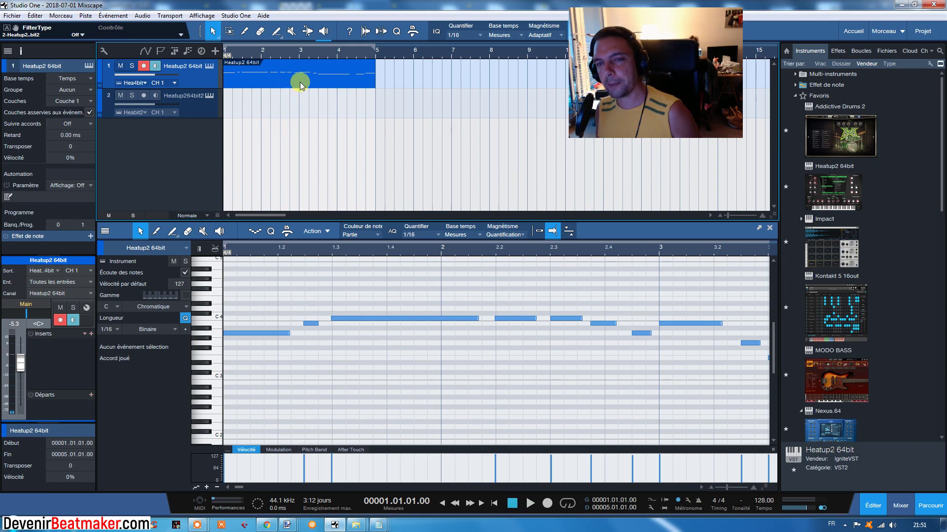
Extract the chords of track 1's melody part into the chord track (Extraire dans la piste d'accords)
right_click(277, 78)
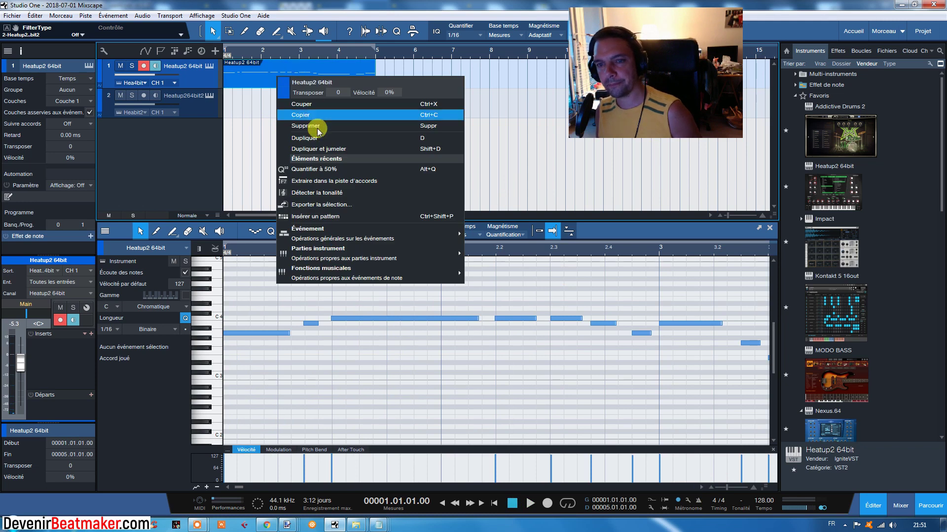
mouse_move(344, 255)
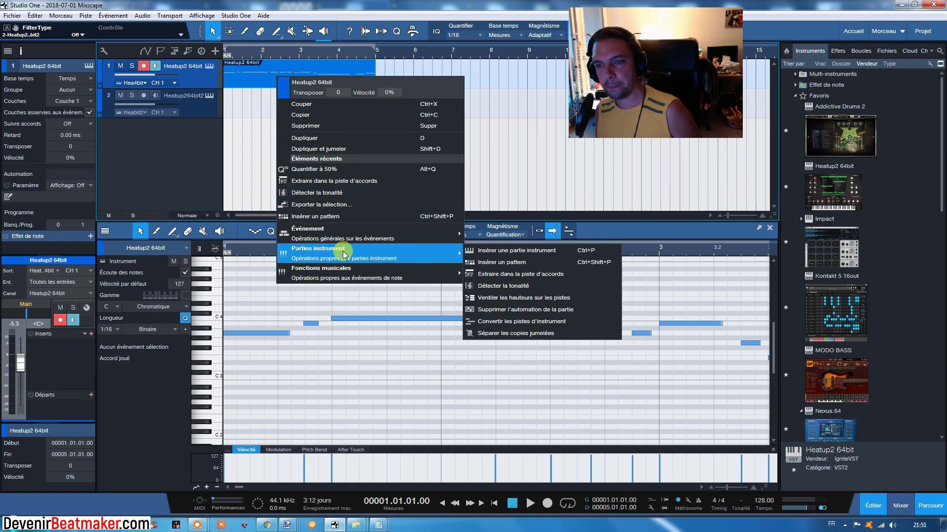
left_click(539, 282)
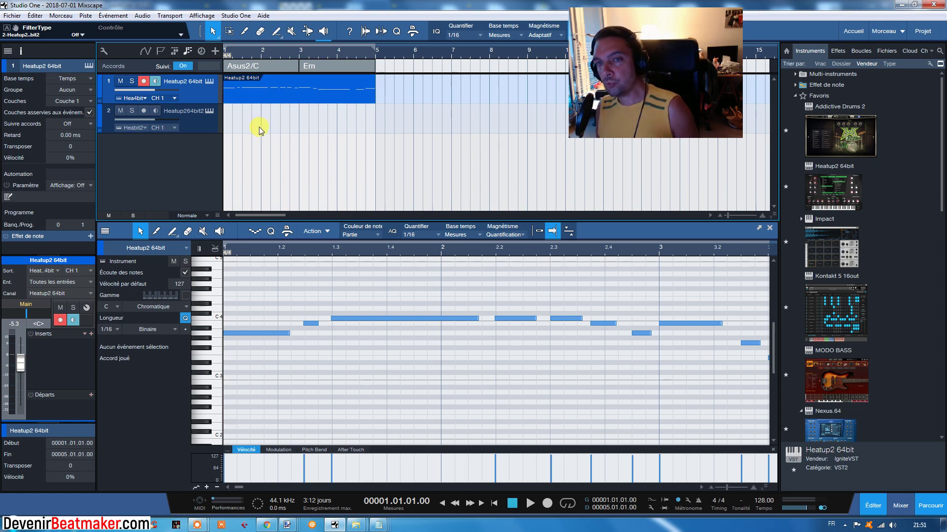
Record a four-bar repeated-chord rhythm on track 2, the second Heatup2 64bit instrument
left_click(208, 123)
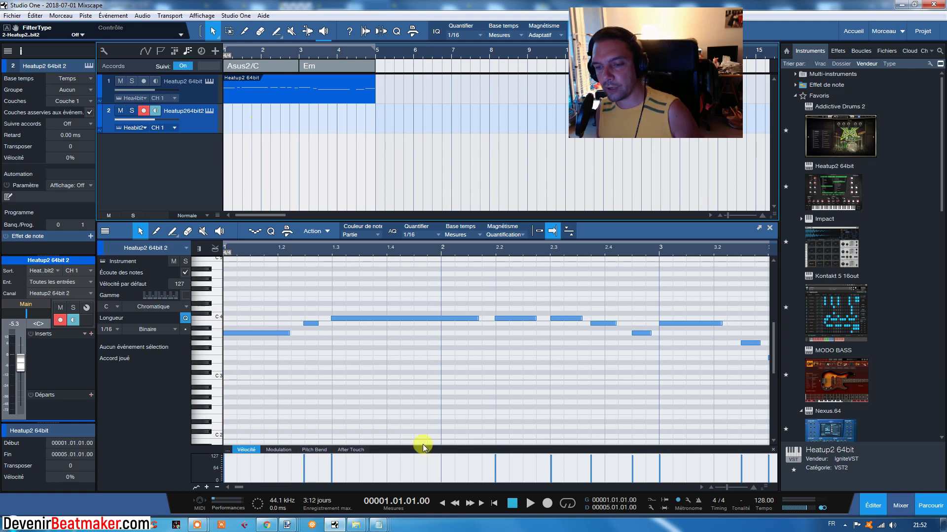
left_click(547, 503)
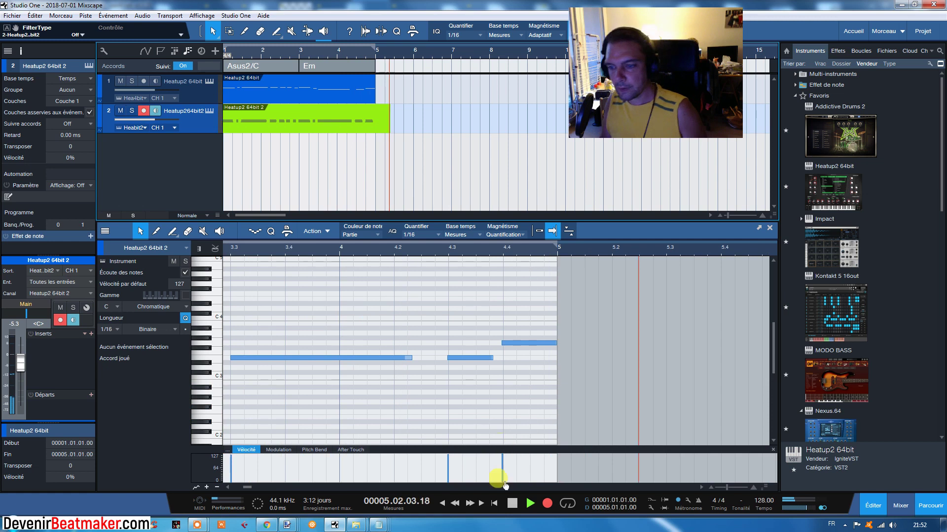
key("space")
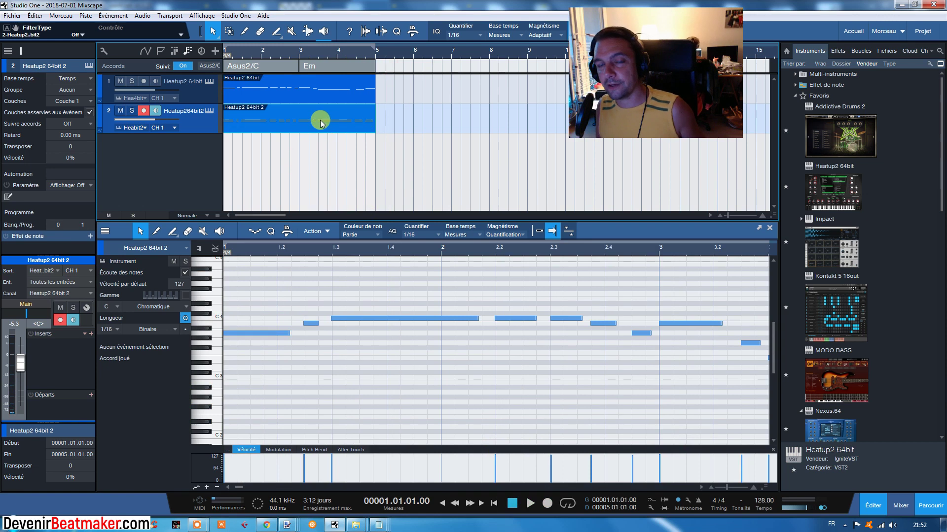
Quantize all notes of the recorded chord part on track 2 to the 1/16 grid
left_click(317, 89)
left_click(319, 127)
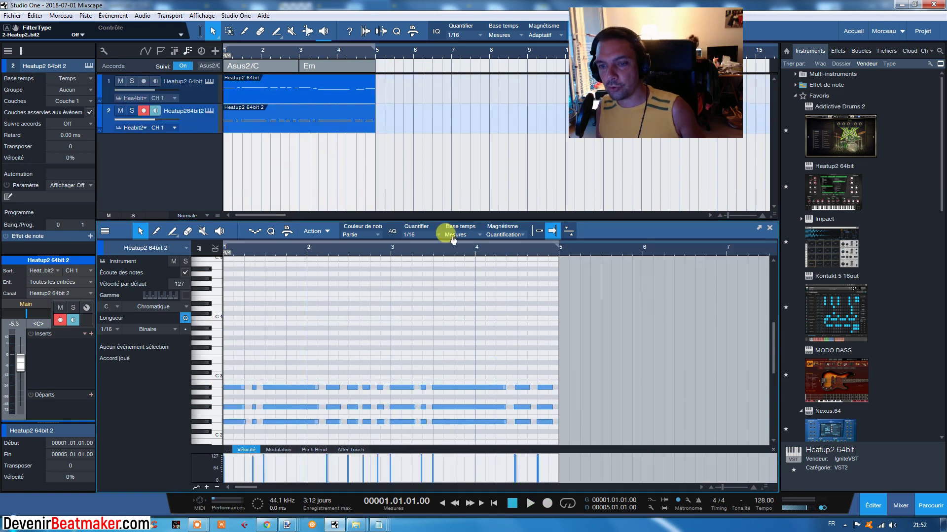
left_click_drag(589, 340, 198, 410)
key("q")
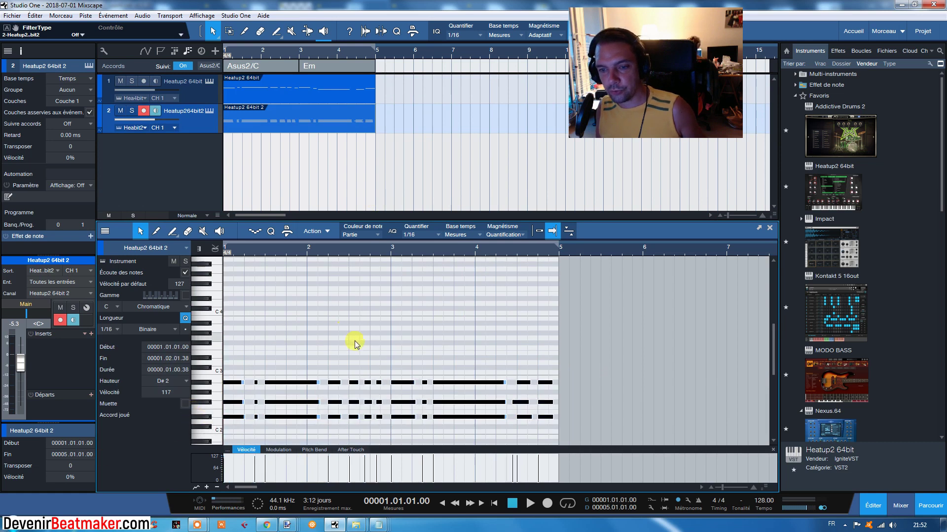
Move the early F#2 note near 4.3 into line with the other two notes of its chord
left_click_drag(383, 253, 391, 265)
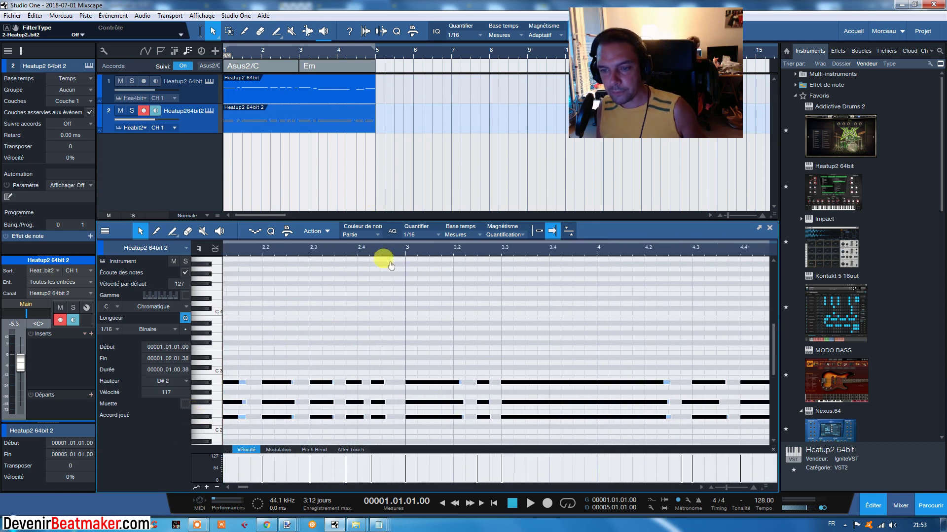
left_click(687, 410)
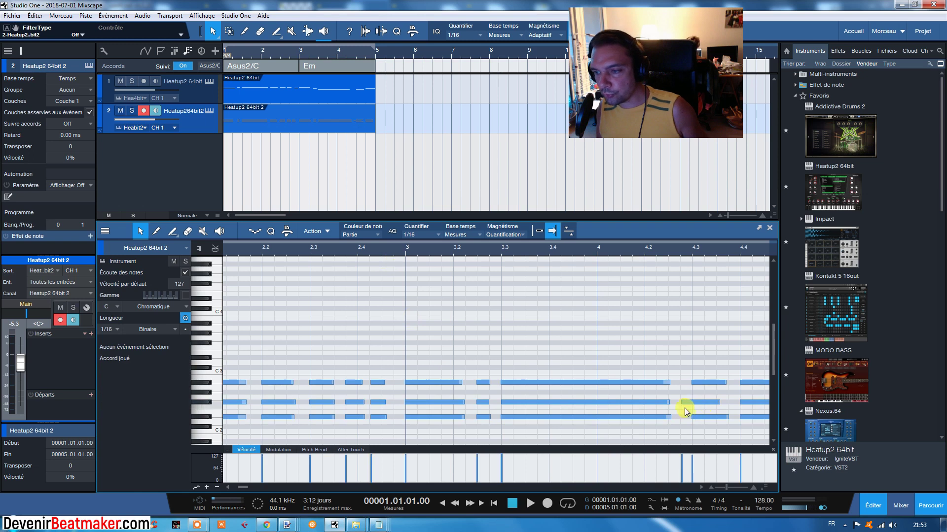
left_click(682, 405)
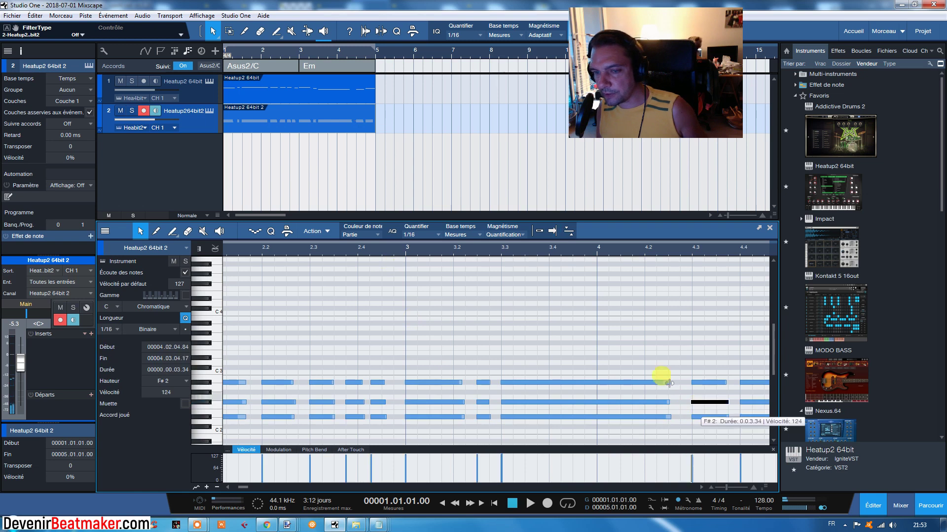
left_click_drag(366, 361, 394, 419)
left_click_drag(448, 252, 453, 245)
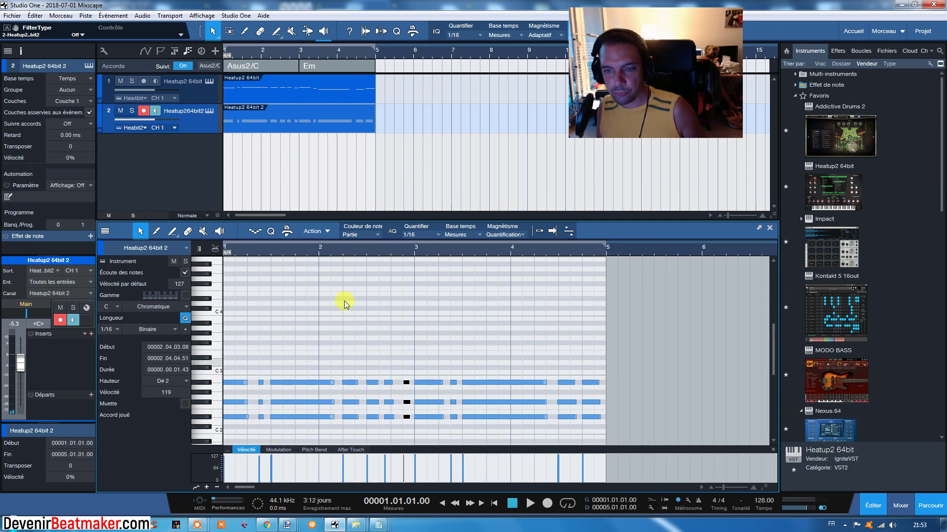
left_click(212, 160)
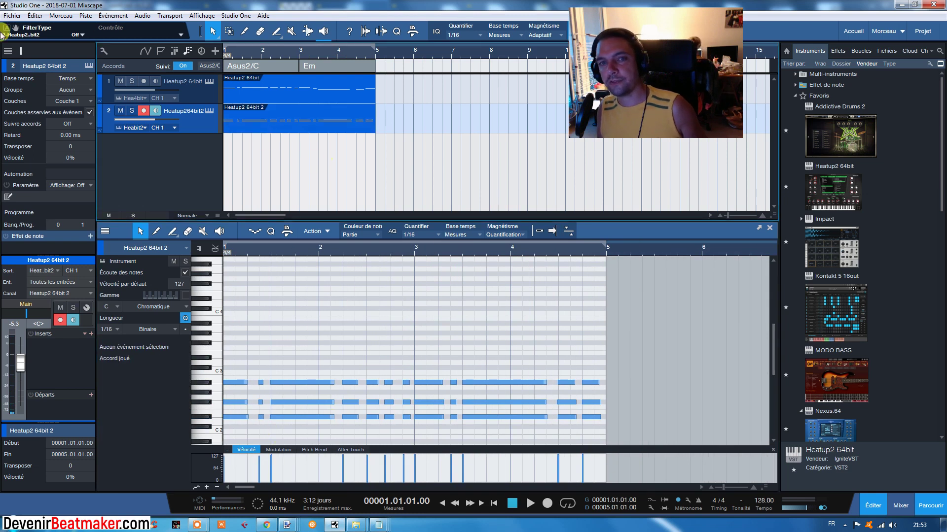
Set track 2's chord following (Suivre accords) to Parallèle and play back both tracks together
left_click(20, 51)
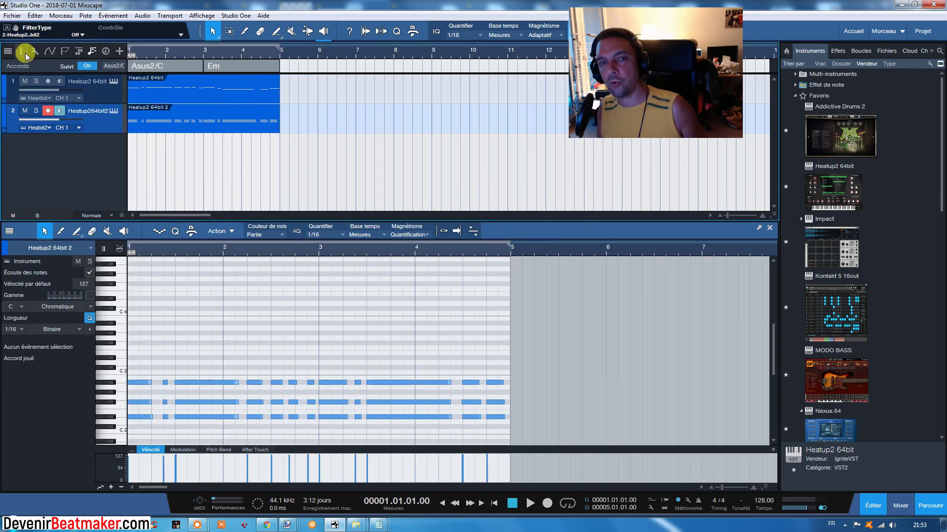
left_click(25, 53)
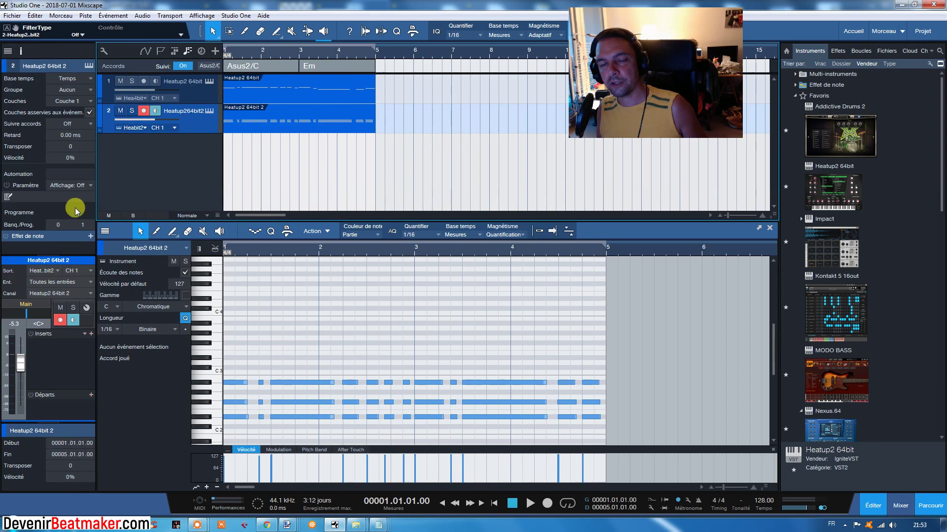
left_click(67, 124)
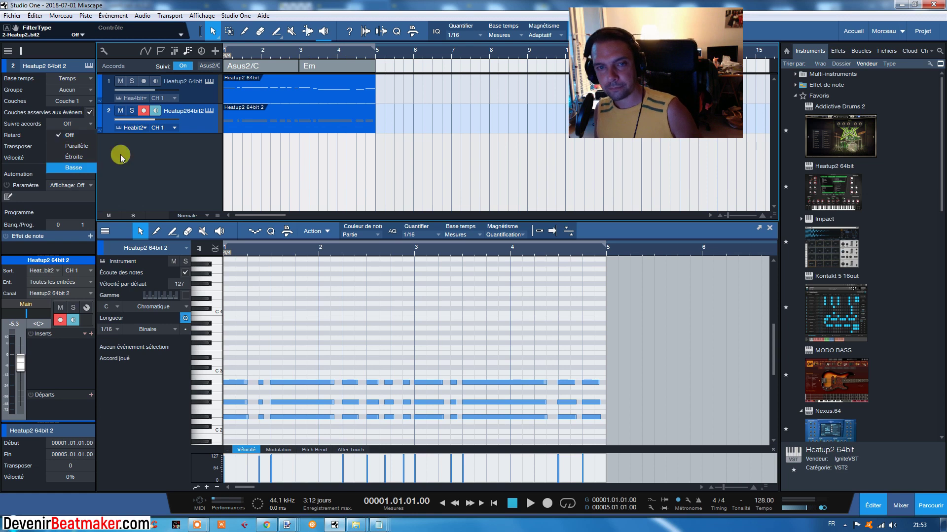
left_click(78, 146)
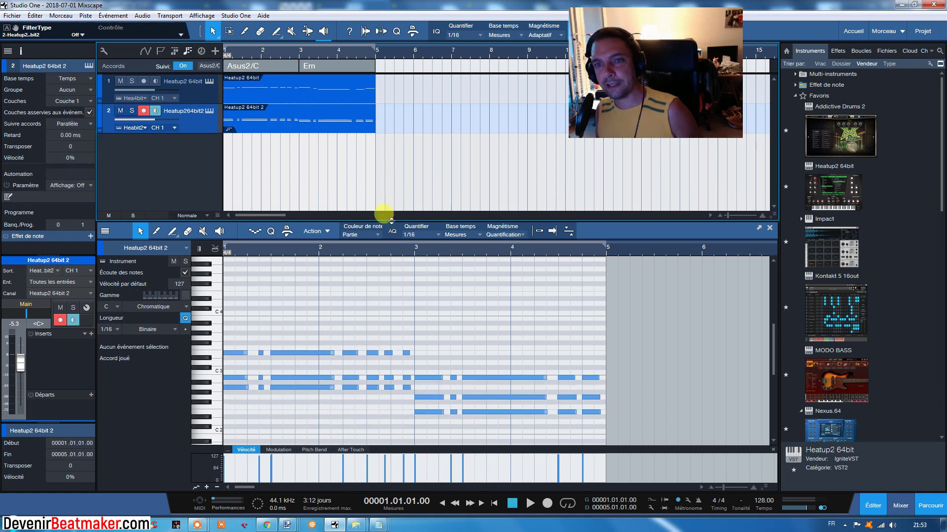
left_click(526, 504)
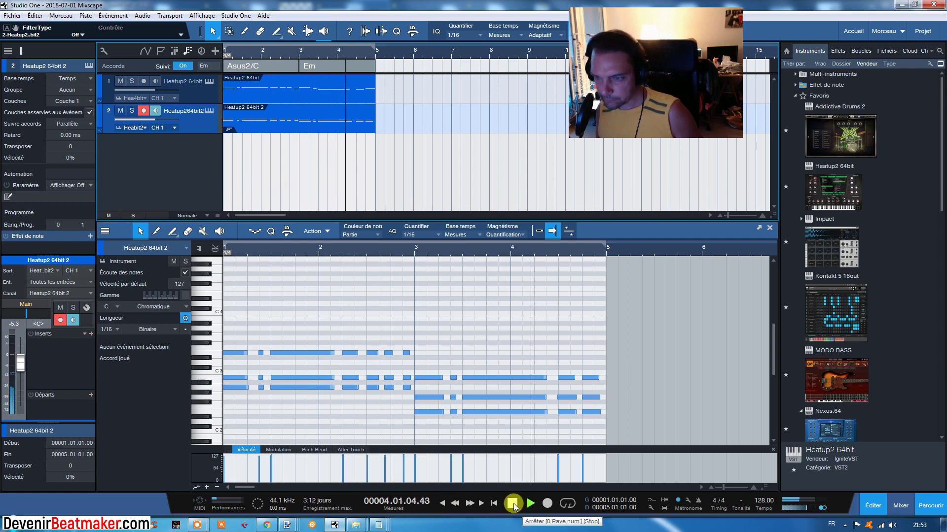
left_click(514, 505)
left_click(385, 387)
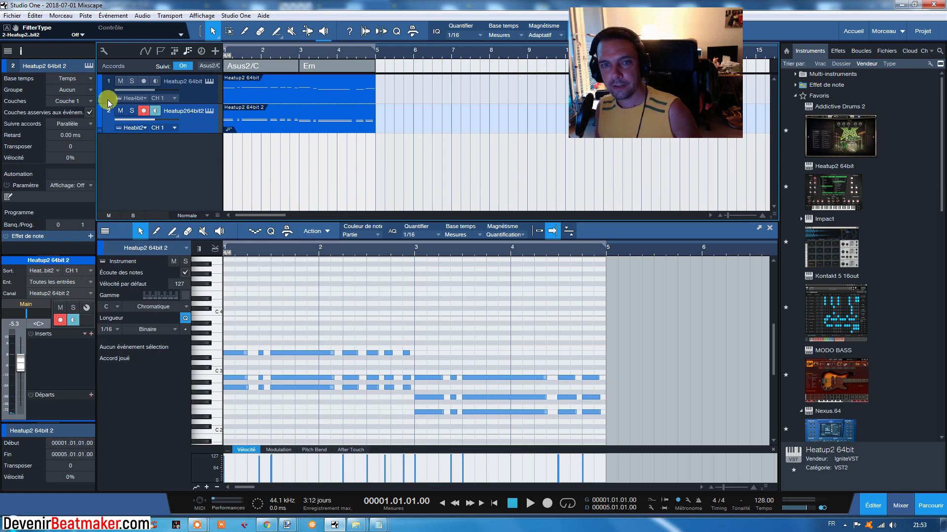
Switch track 2's chord following to Étroite and play back the arrangement to compare
left_click(68, 124)
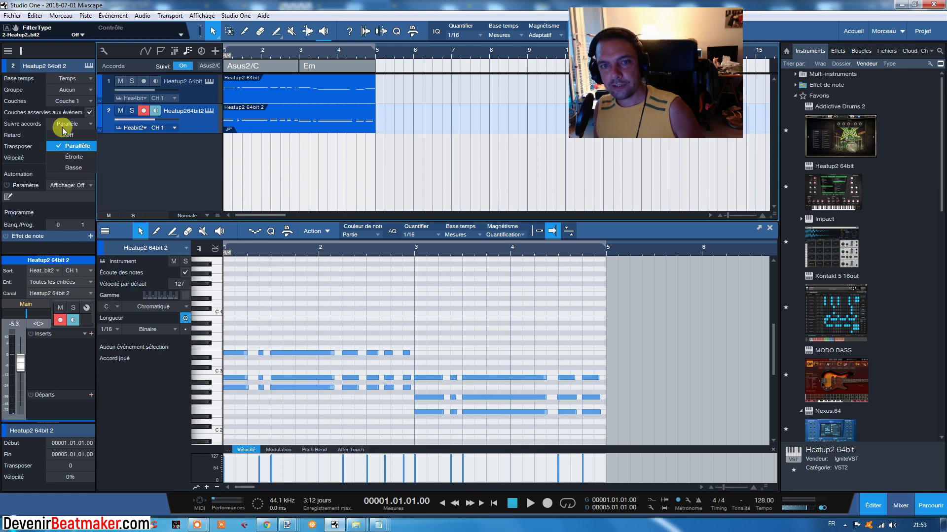
left_click(73, 157)
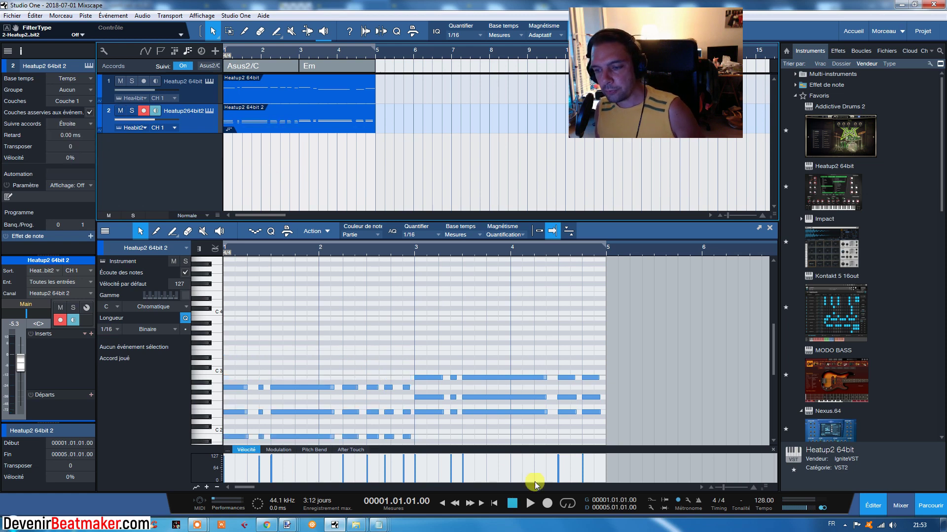
left_click(525, 503)
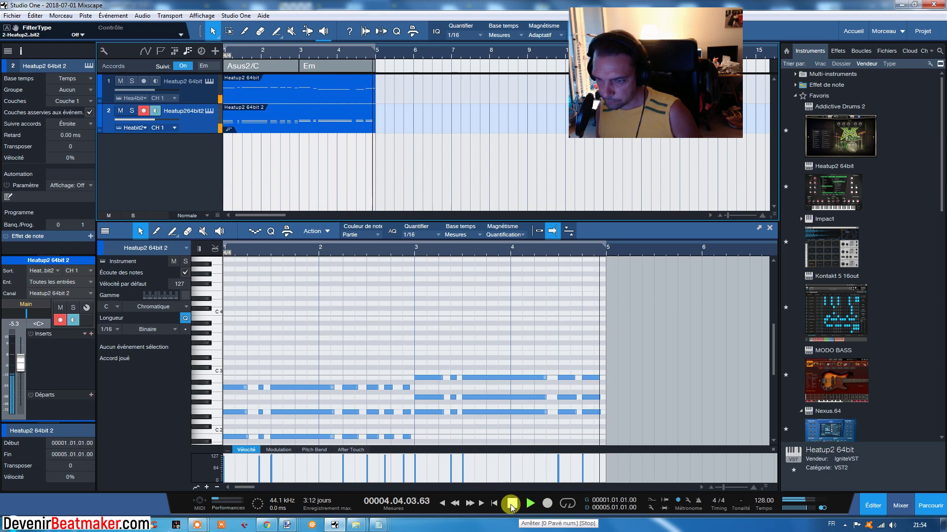
left_click(511, 504)
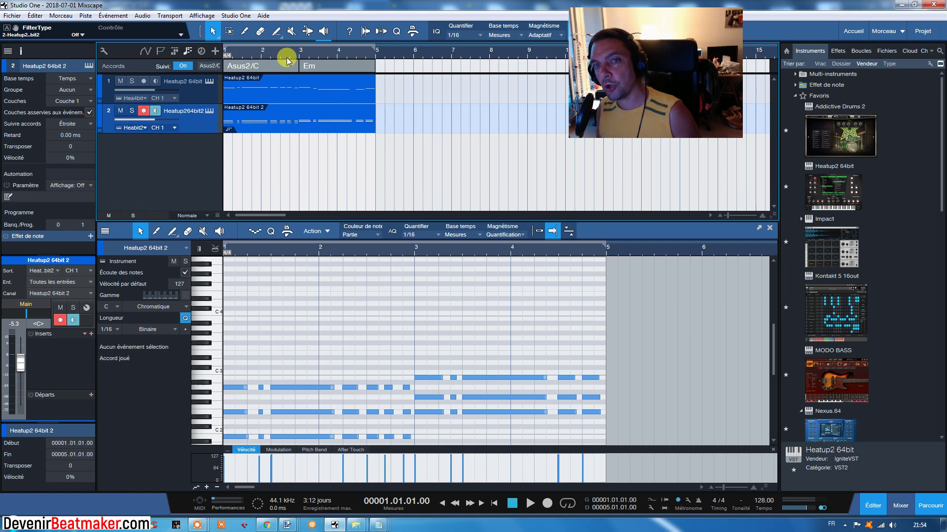
Change the type of the chord track's first chord, Asus2/C, to Mineur in the chord selector
double_click(247, 67)
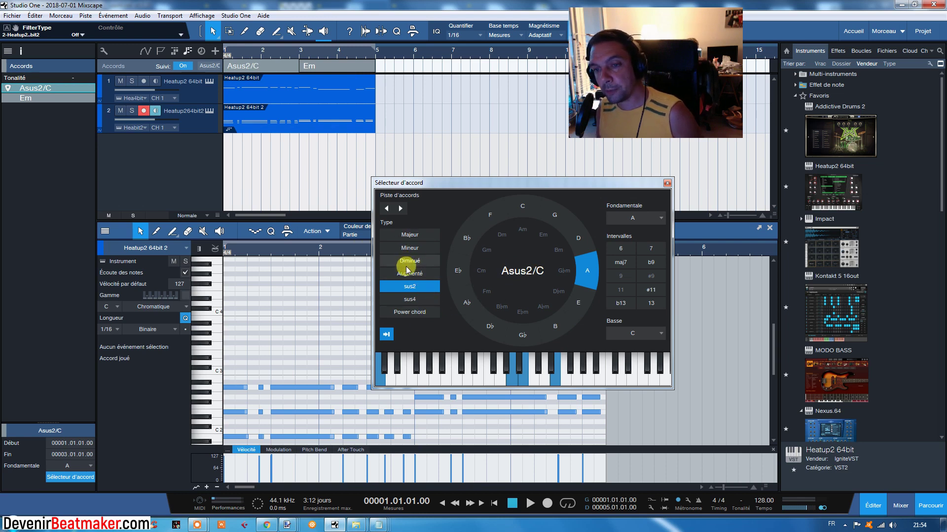
left_click(409, 249)
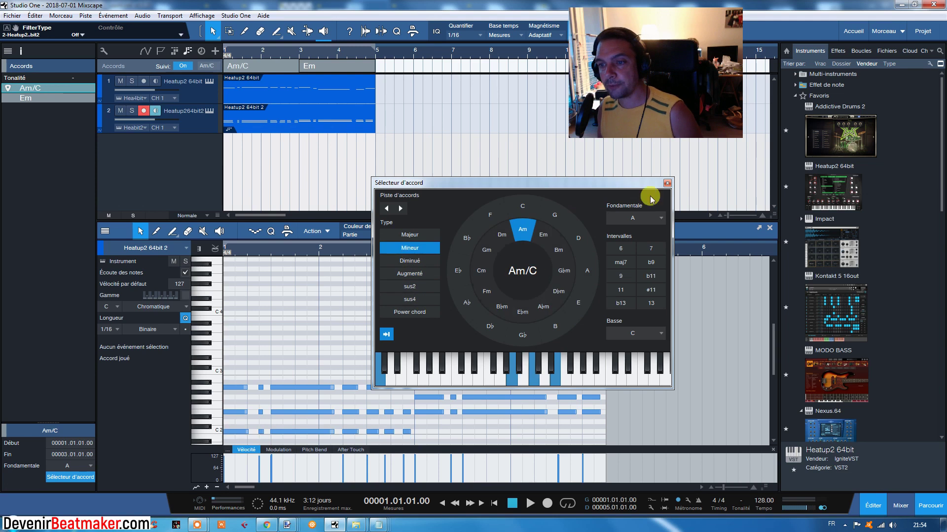
left_click(667, 183)
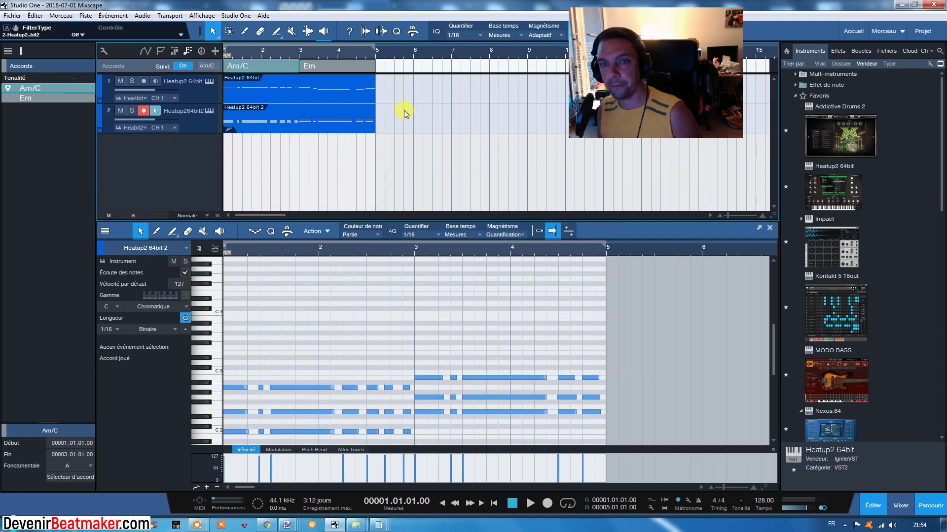
Return track 2's Suivre accords setting to Parallèle and play back the arrangement with the edited chord
left_click(205, 123)
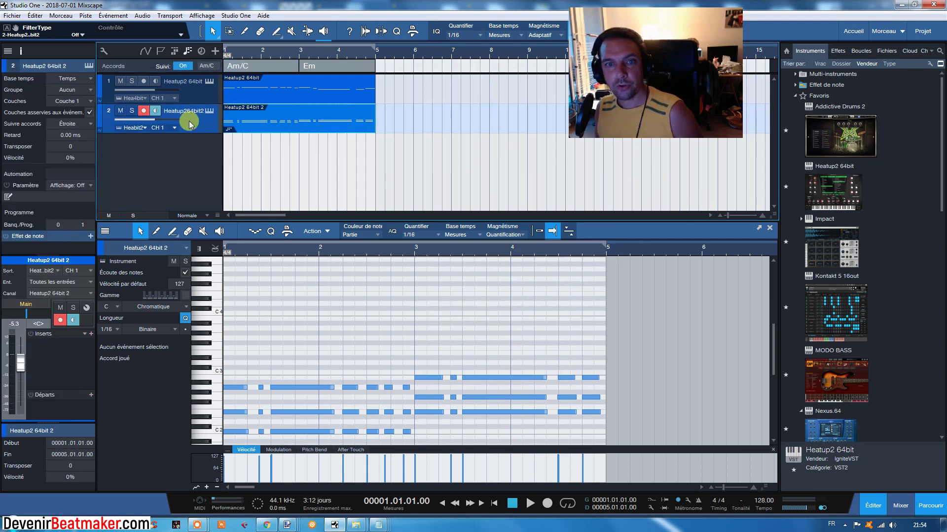
left_click(63, 127)
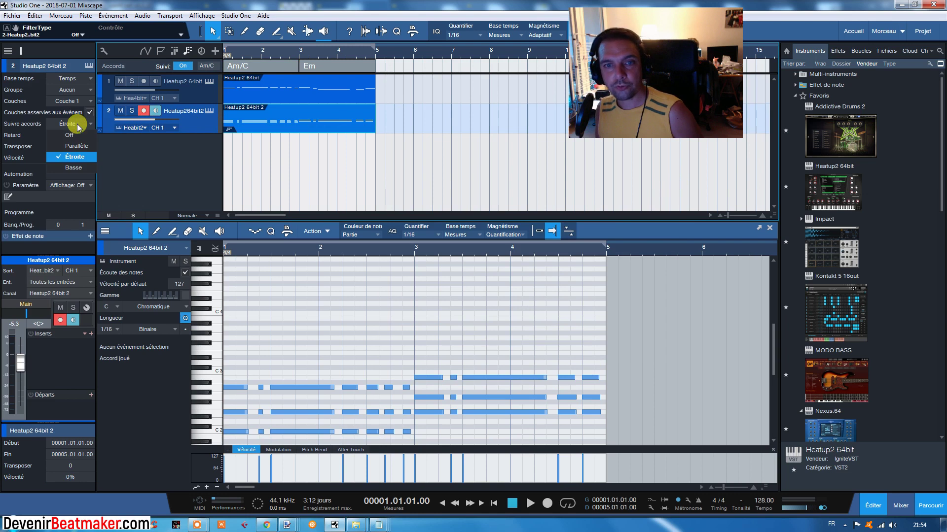
left_click(78, 147)
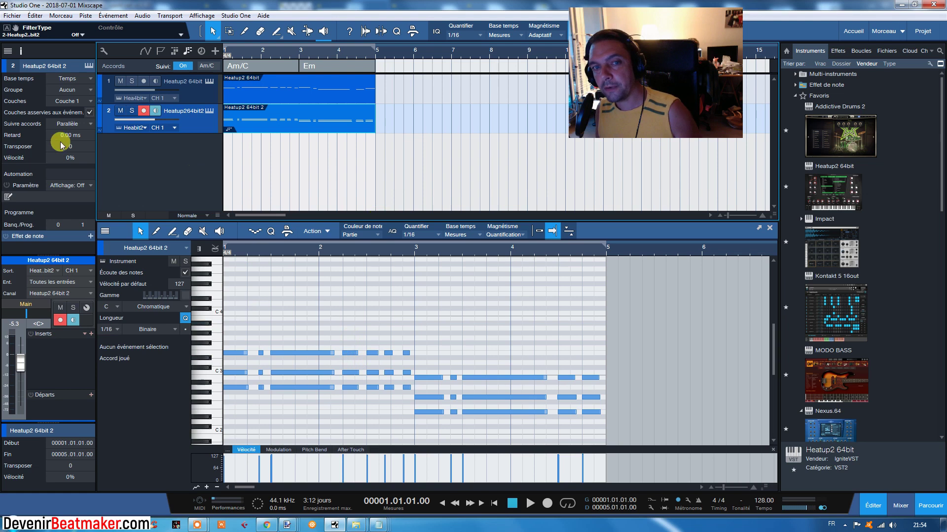
left_click(81, 126)
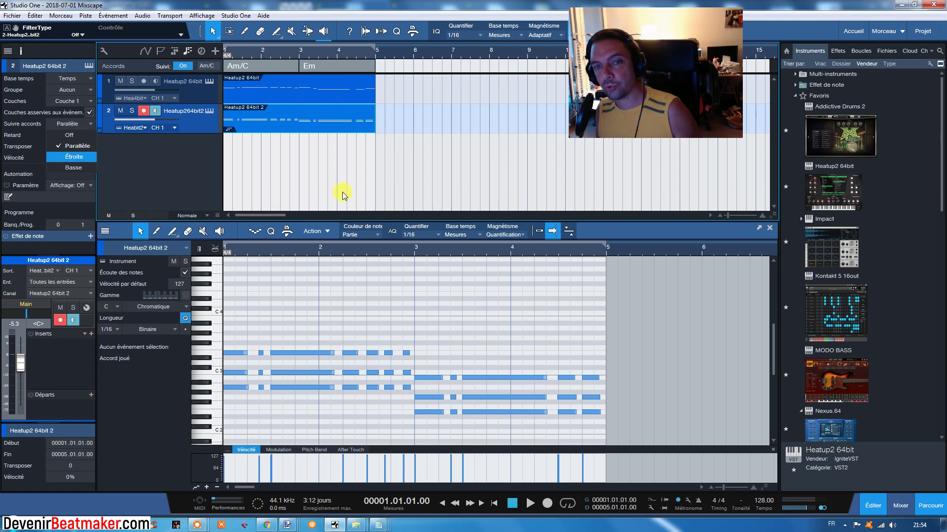
left_click(449, 489)
left_click(529, 504)
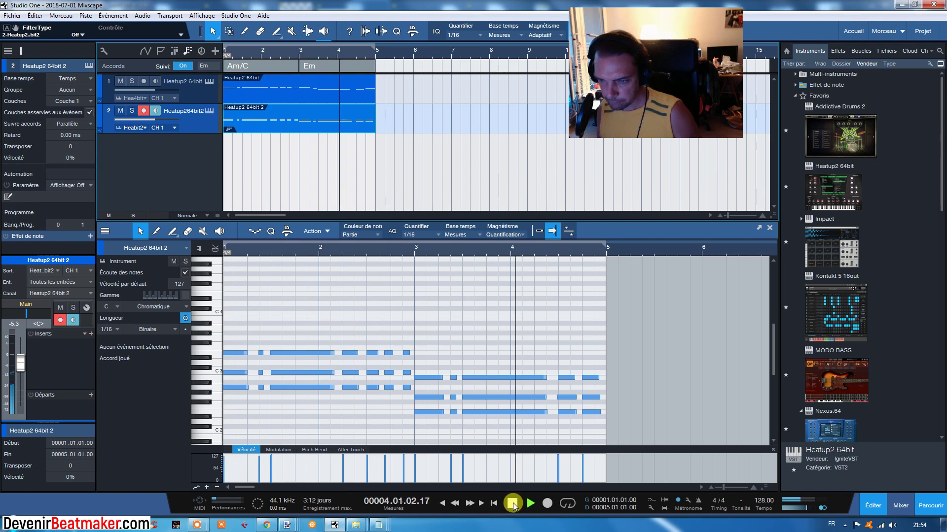
left_click(513, 505)
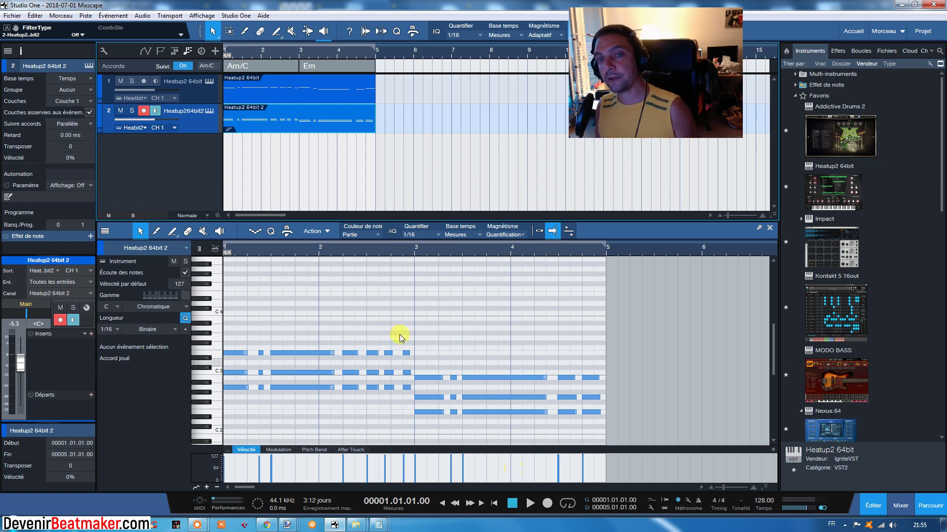
Review the instrument part operations for the track 1 melody and open the Suivre accords options for track 2
right_click(291, 87)
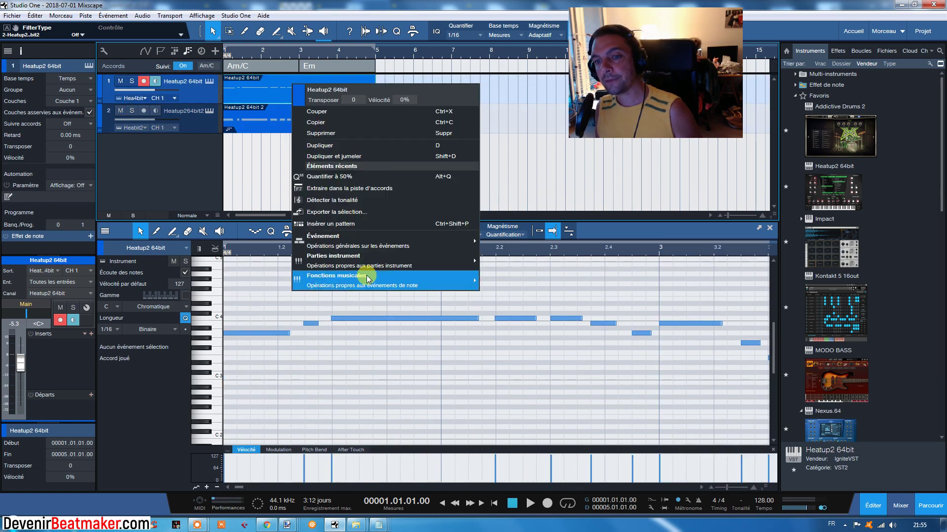
mouse_move(369, 261)
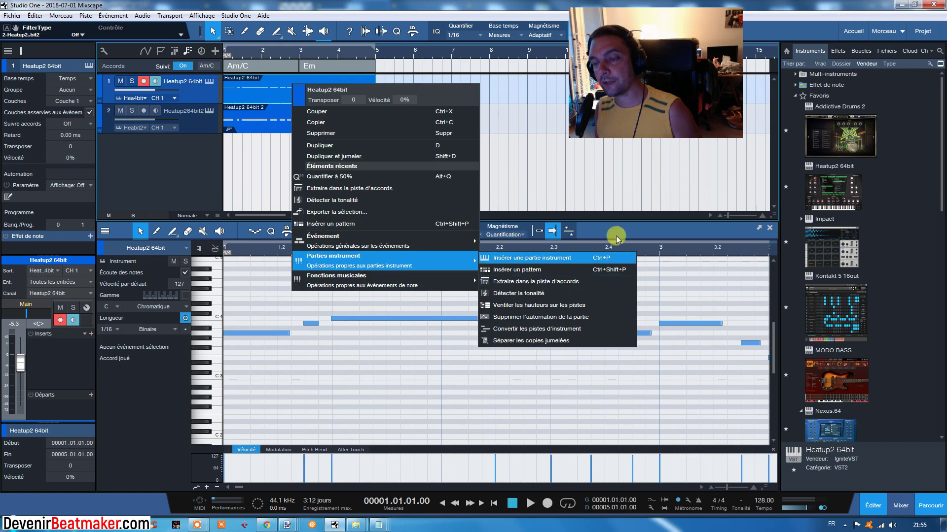
left_click(581, 190)
left_click(232, 125)
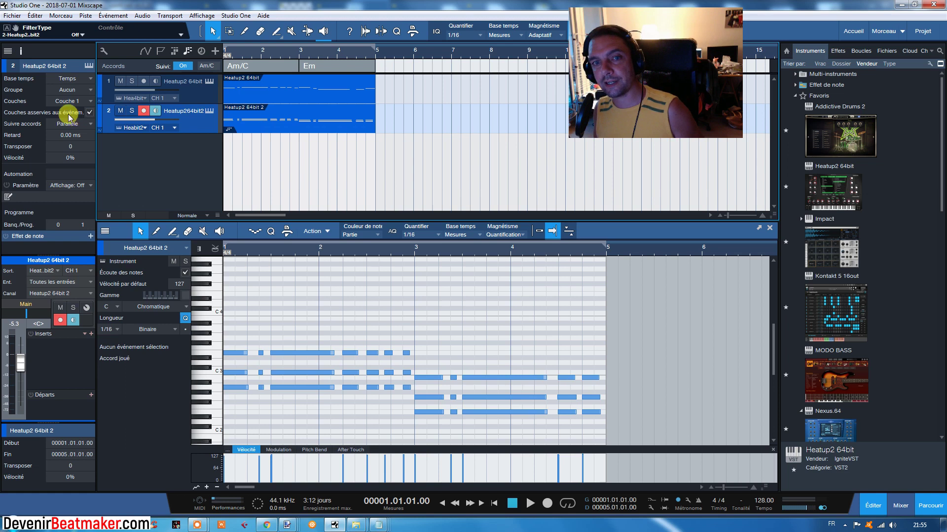
left_click(72, 127)
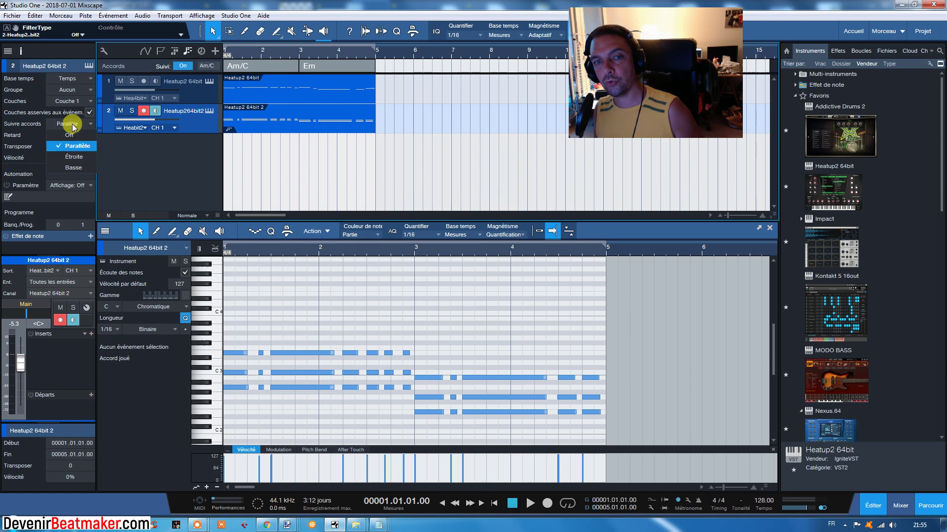